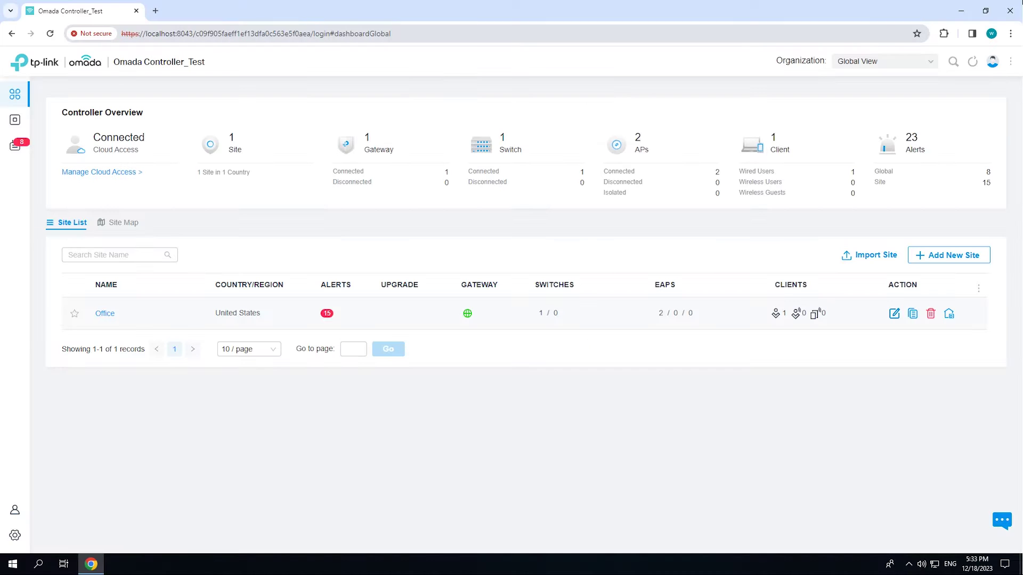
Open the office Wi-Fi wireless network of the Office site for editing
click(884, 61)
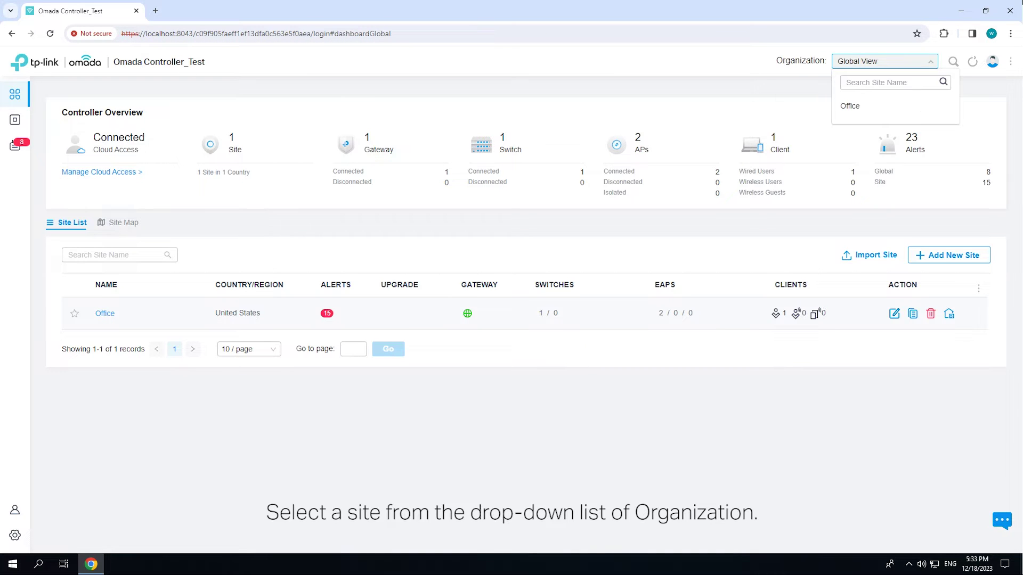
click(873, 106)
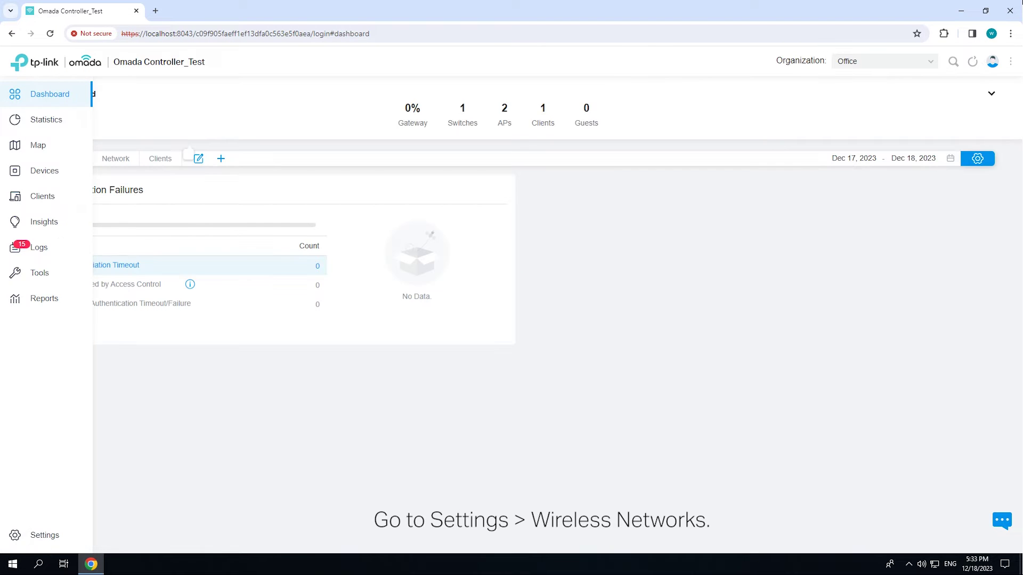
click(45, 535)
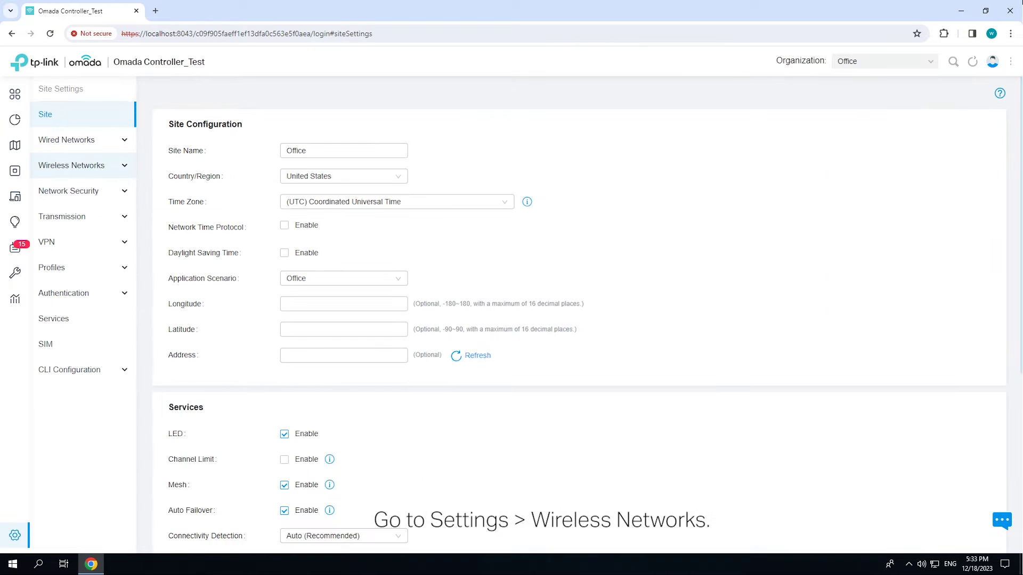
click(71, 165)
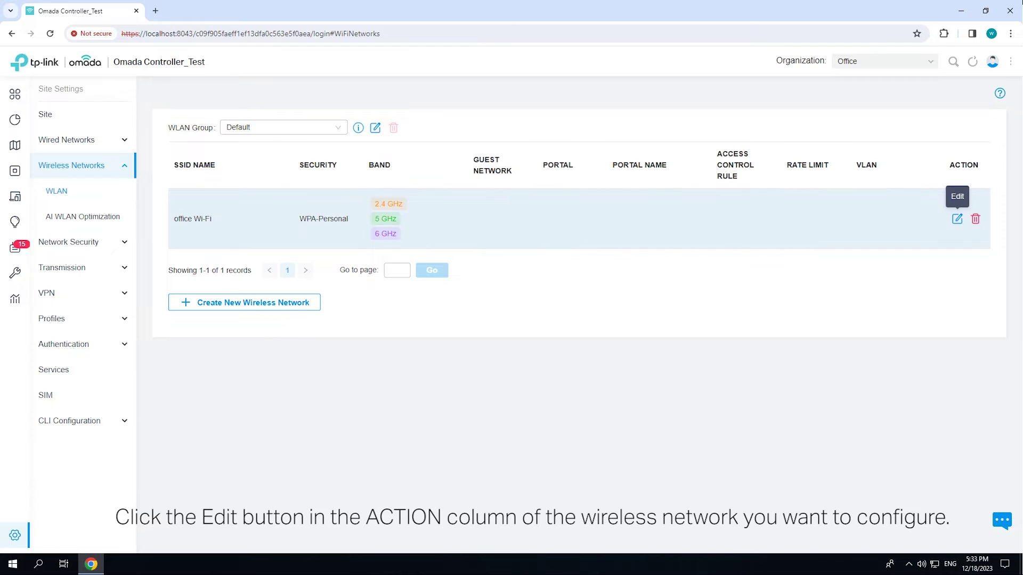
click(957, 218)
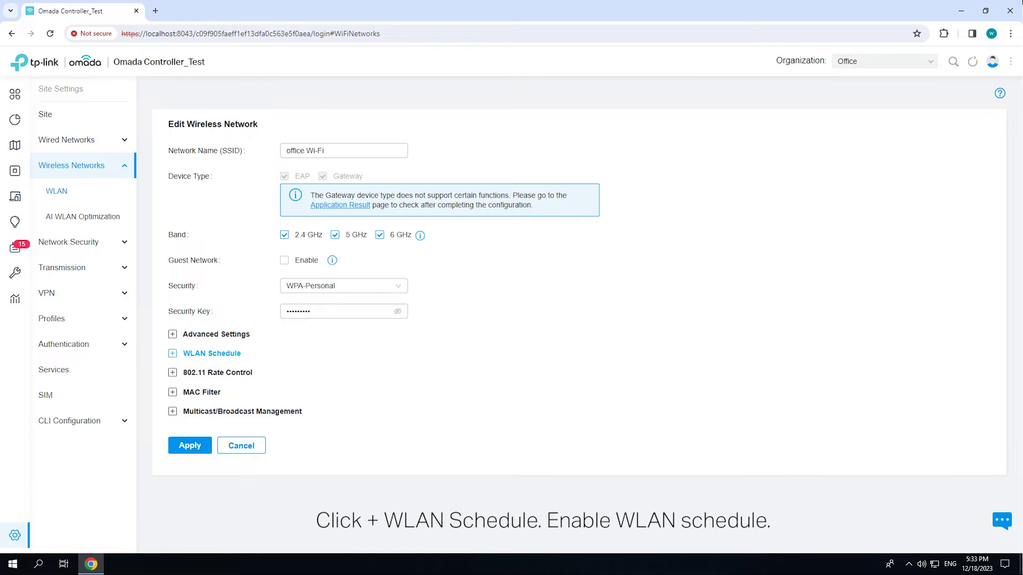
Enable the WLAN schedule for the office Wi-Fi network, with Radio off as its action
click(212, 353)
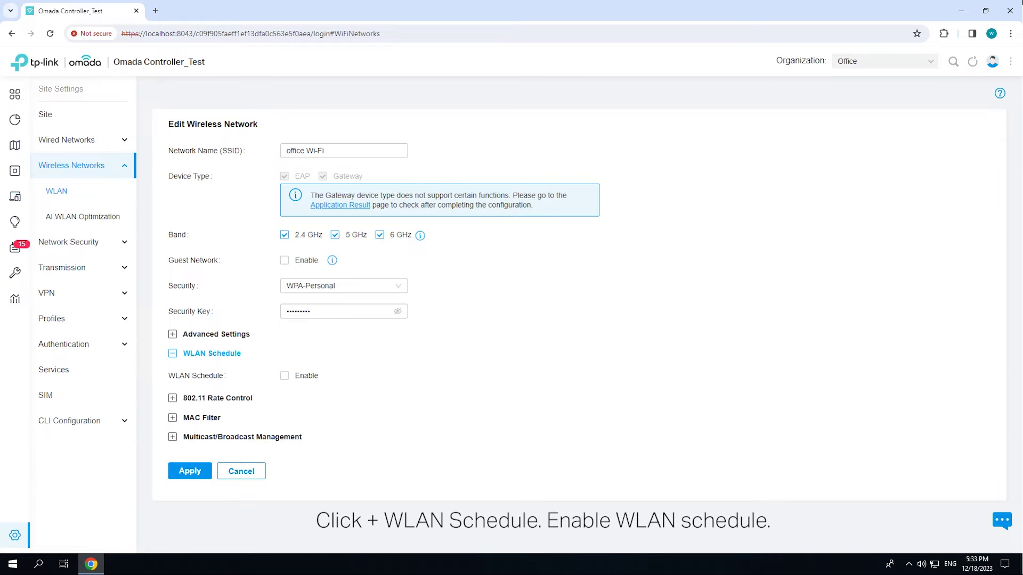
click(285, 376)
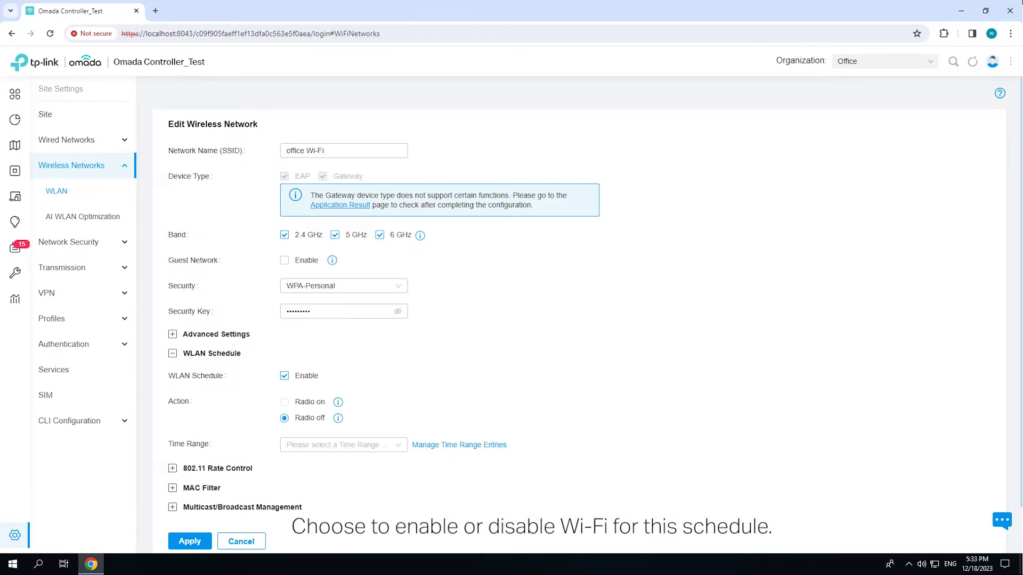
mouse_move(337, 419)
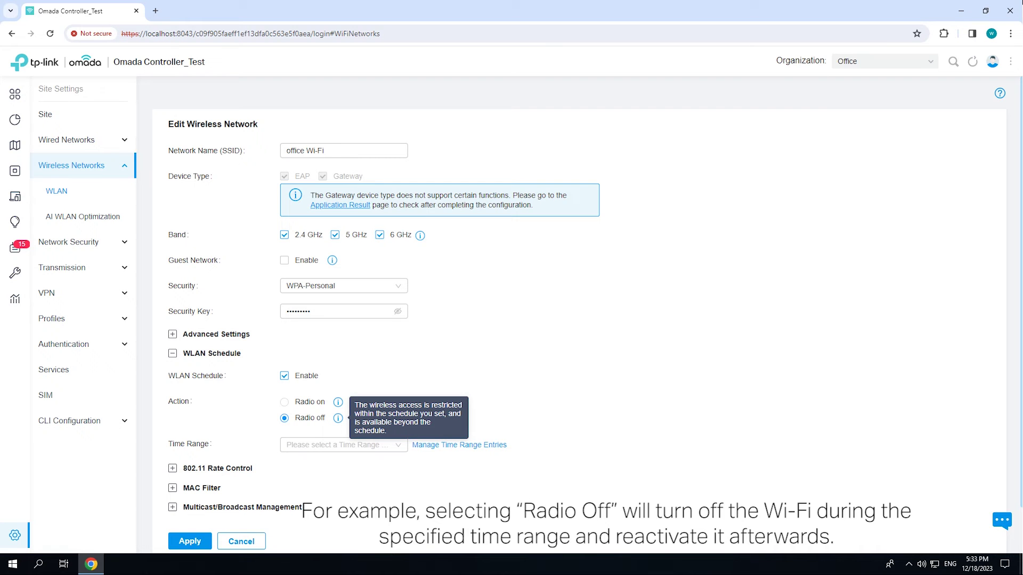
Create a weekday time range entry named After Hours covering 06:00 pm to 12:00 am and 12:00 am to 08:00 am
scroll(338, 418, down, 1)
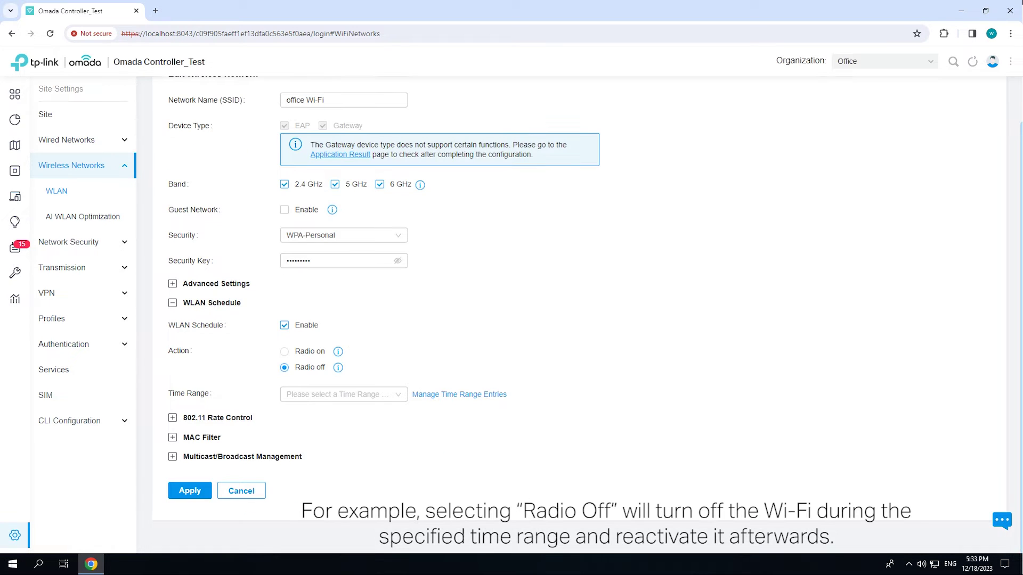
click(344, 394)
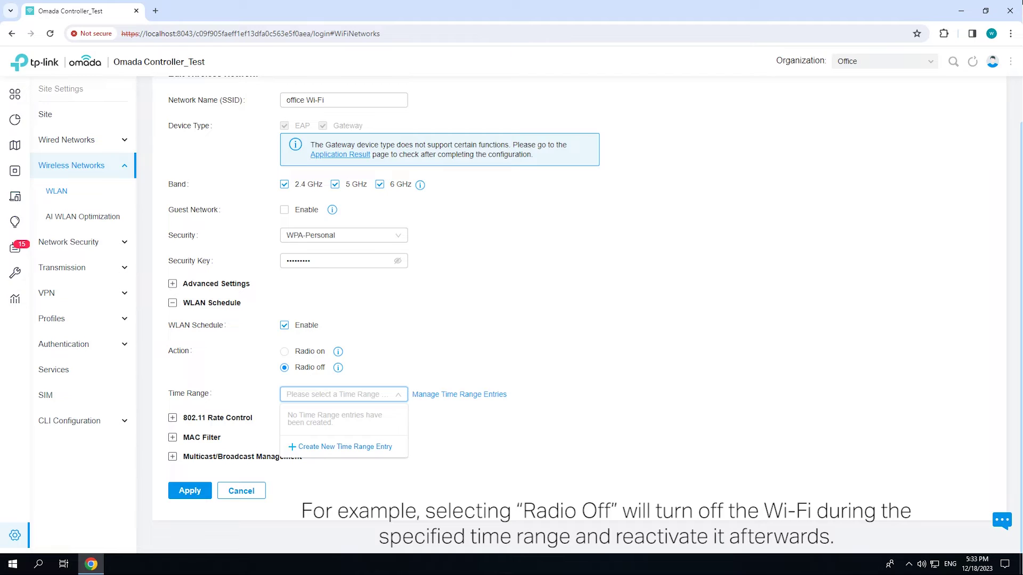
click(345, 446)
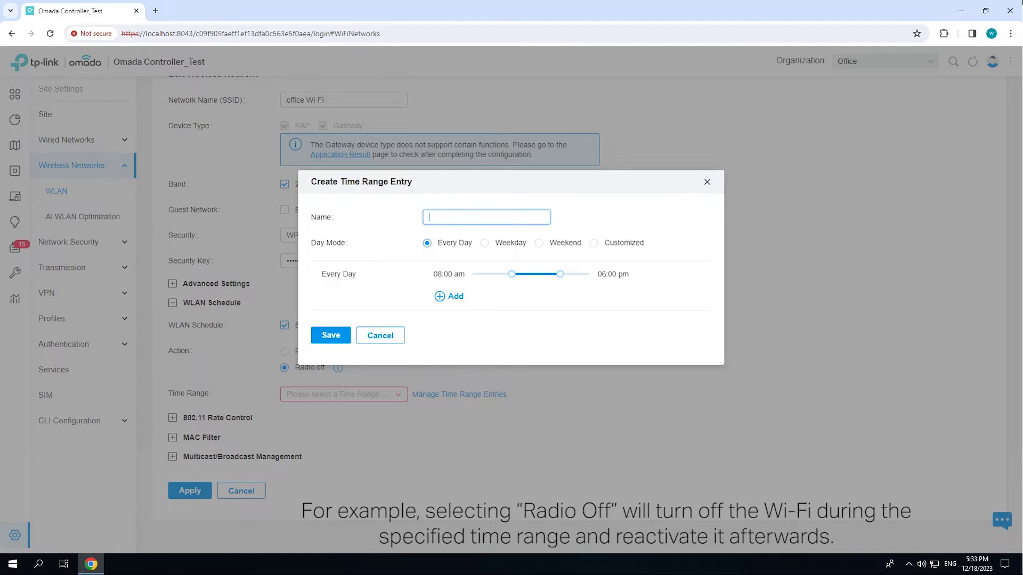
text(After Hours)
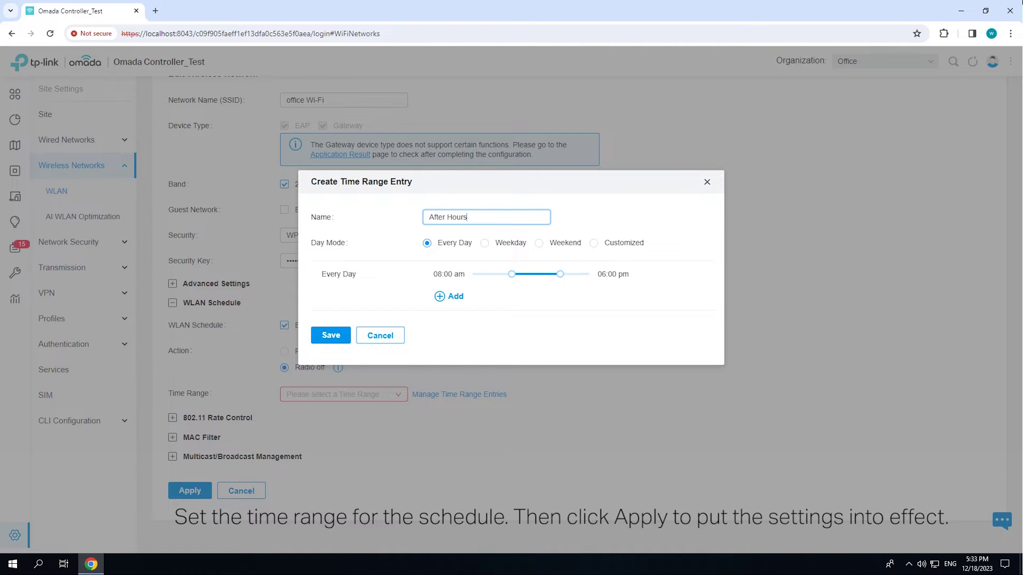
click(484, 243)
drag(511, 275, 473, 285)
click(449, 297)
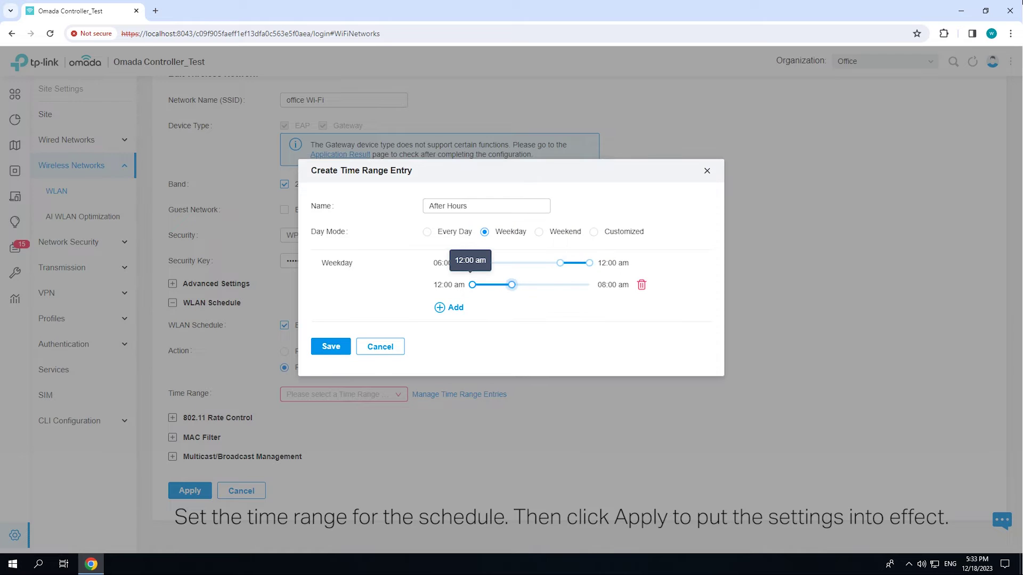
click(331, 347)
Assign the After Hours time range to the WLAN schedule and apply the wireless network settings
click(344, 394)
click(308, 410)
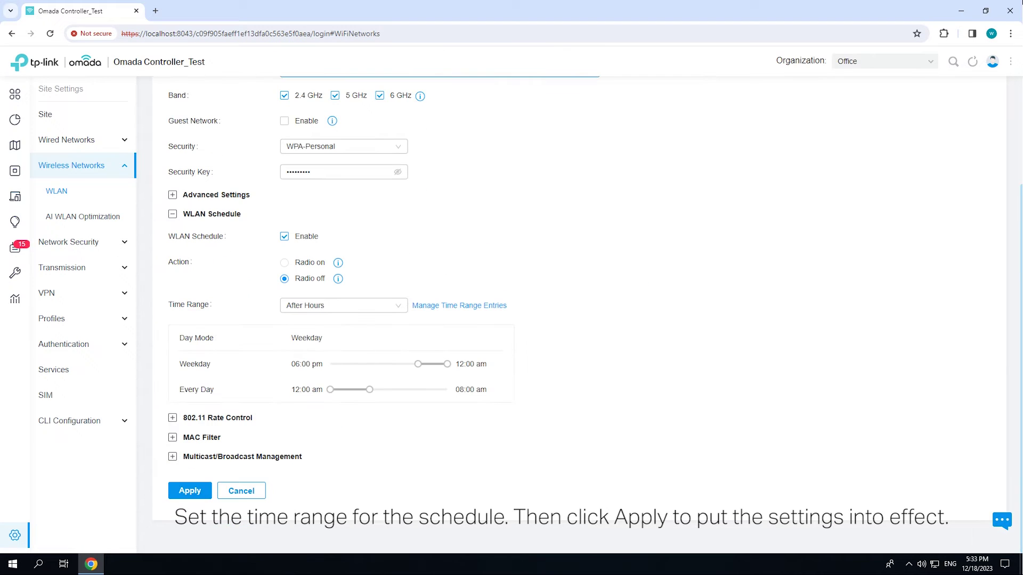
click(189, 491)
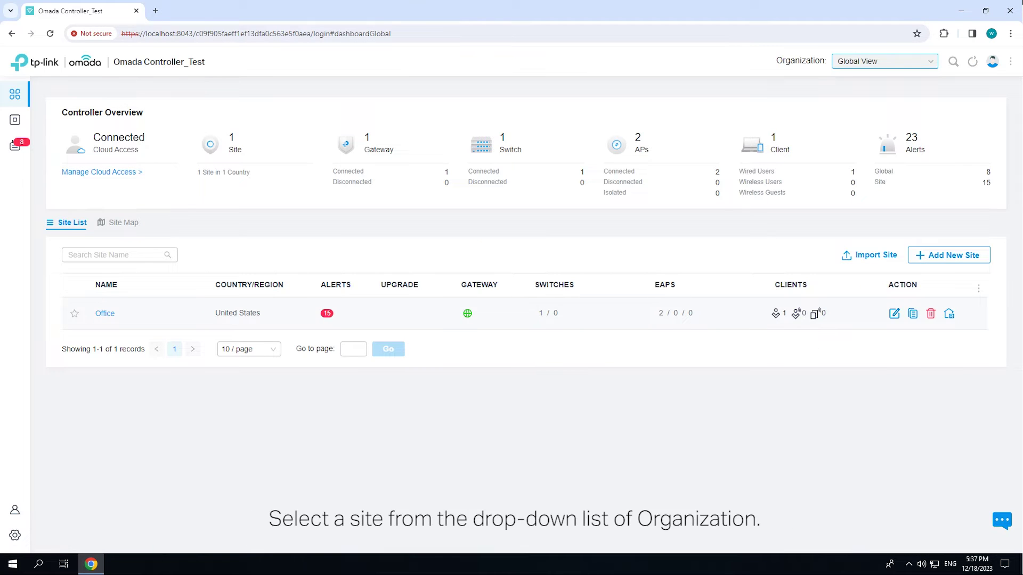
Start a new port schedule in the service settings of the Office site
click(883, 61)
click(849, 104)
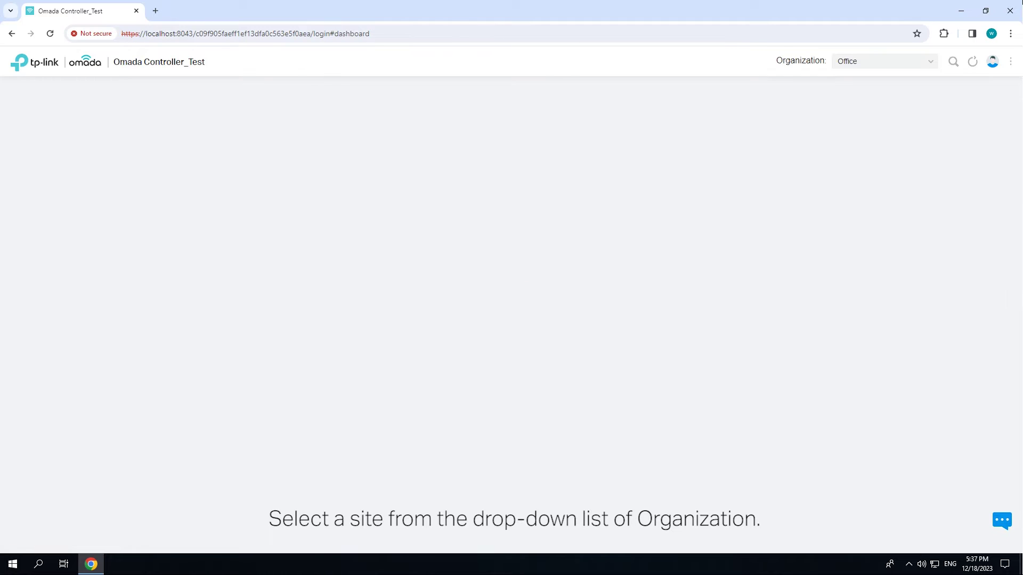
click(26, 536)
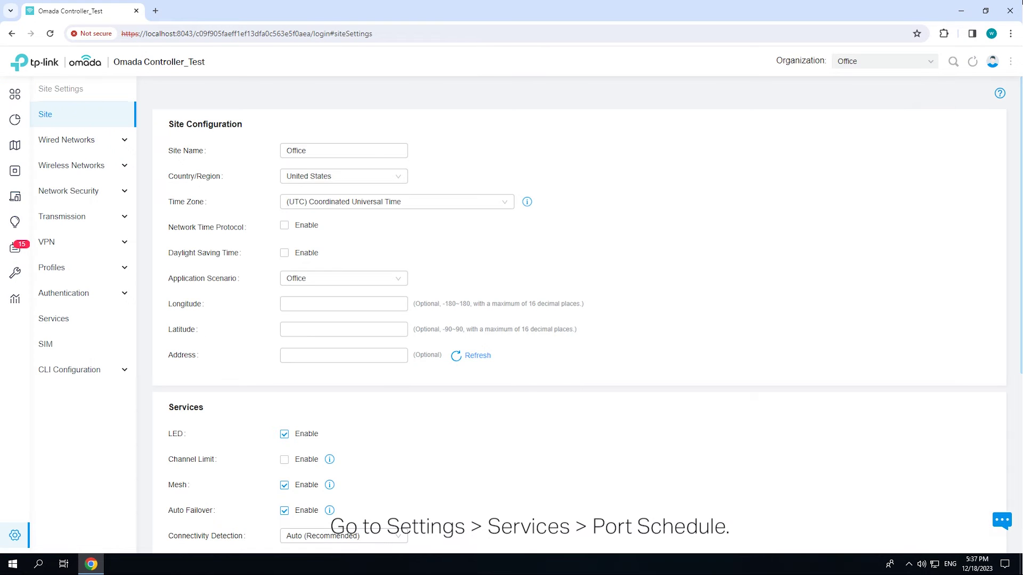
click(54, 319)
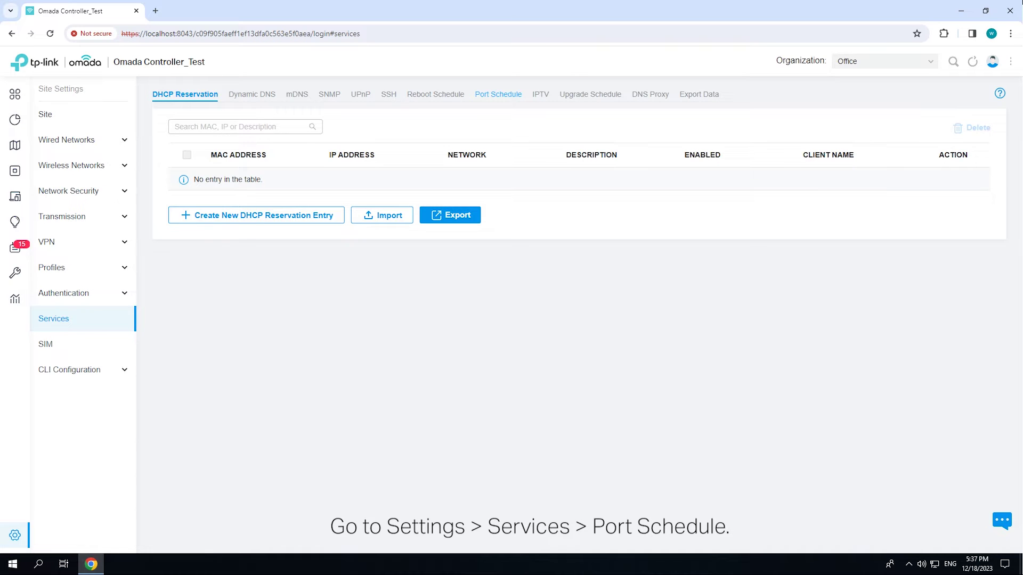
click(498, 95)
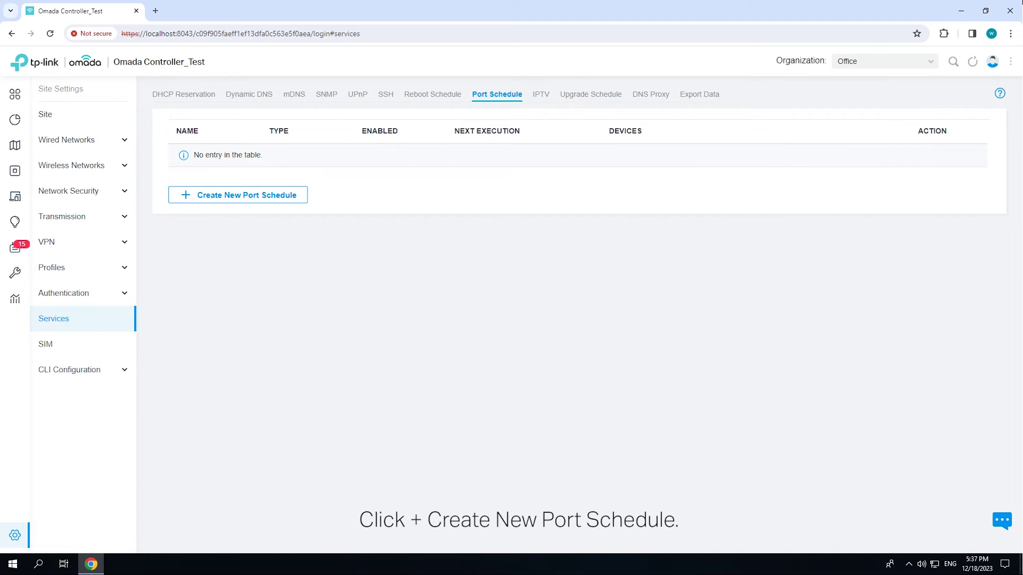
click(245, 195)
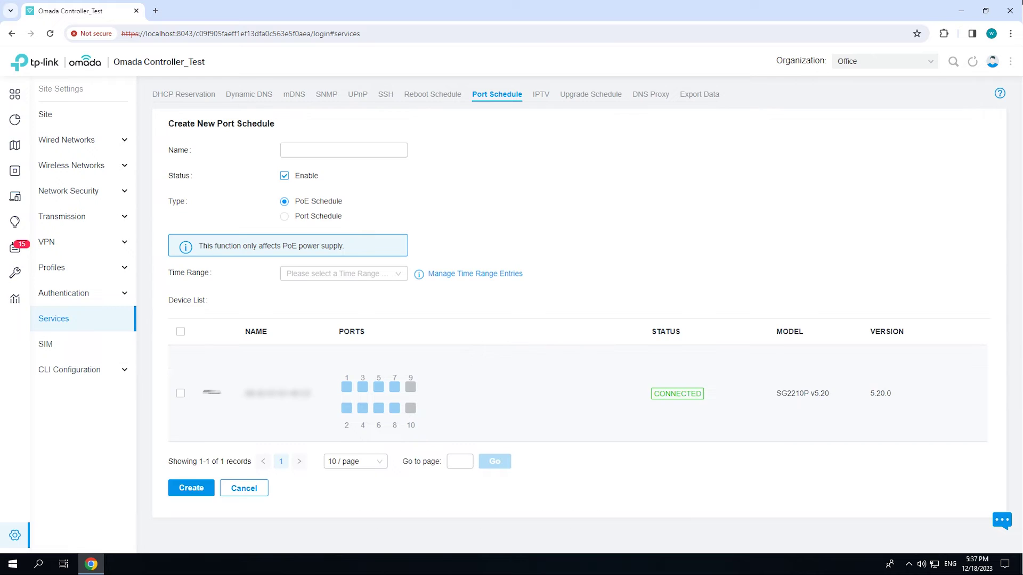
Name the new port schedule Work Time
click(344, 151)
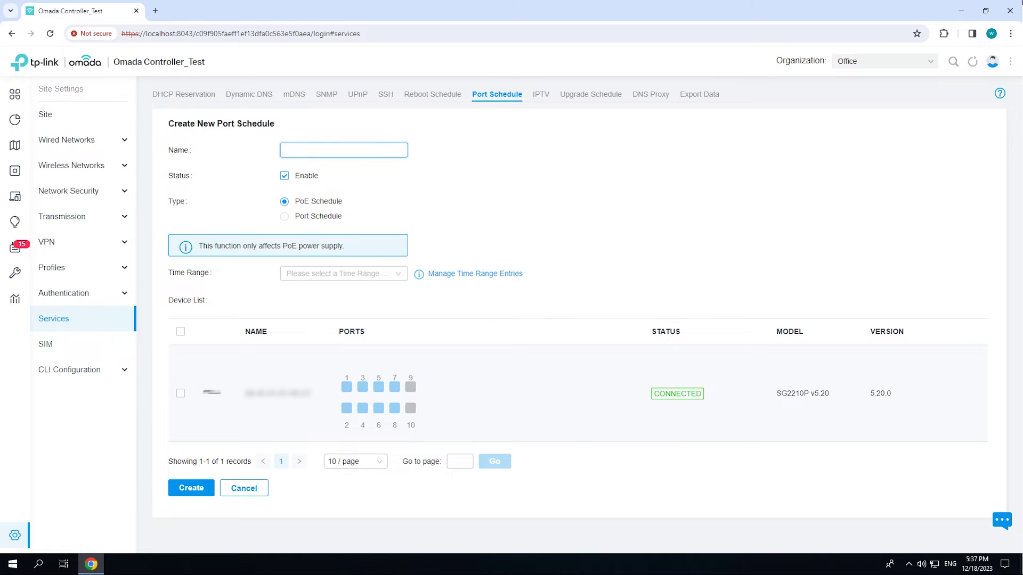
text(Wok)
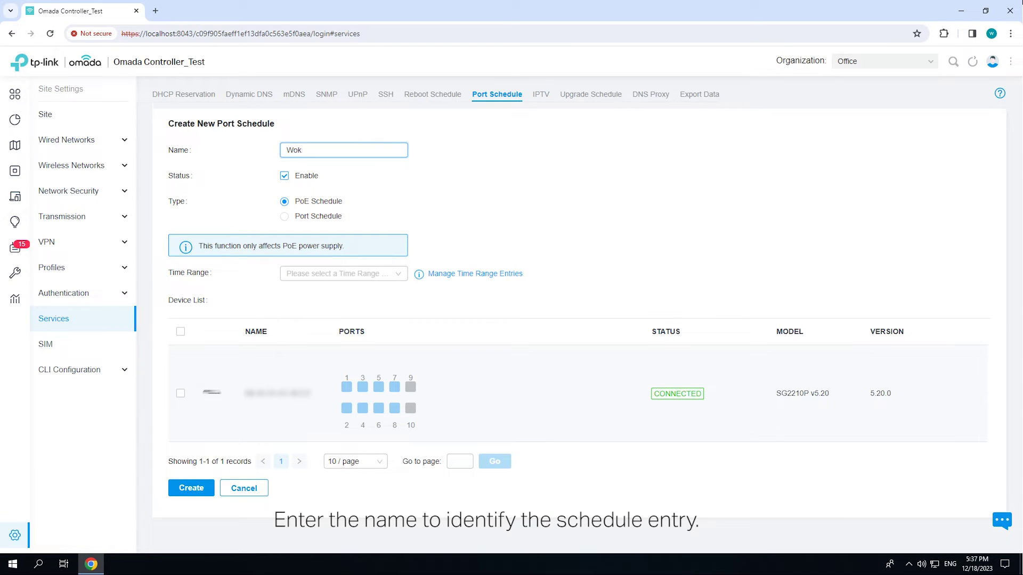
text(k Time)
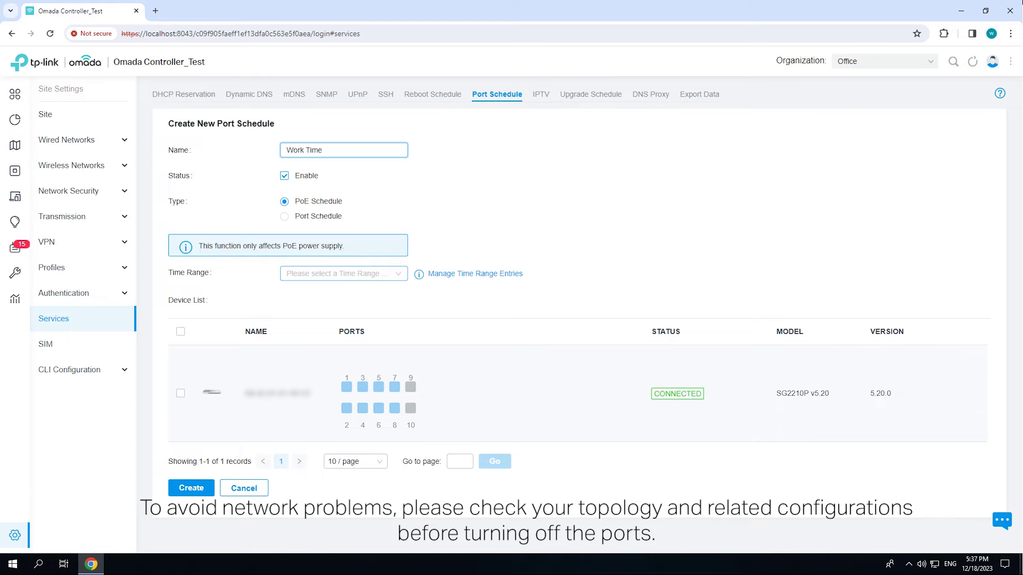
Create a weekday time range entry named PoE On from 08:00 am to 06:00 pm for the port schedule
click(344, 274)
click(346, 327)
click(487, 217)
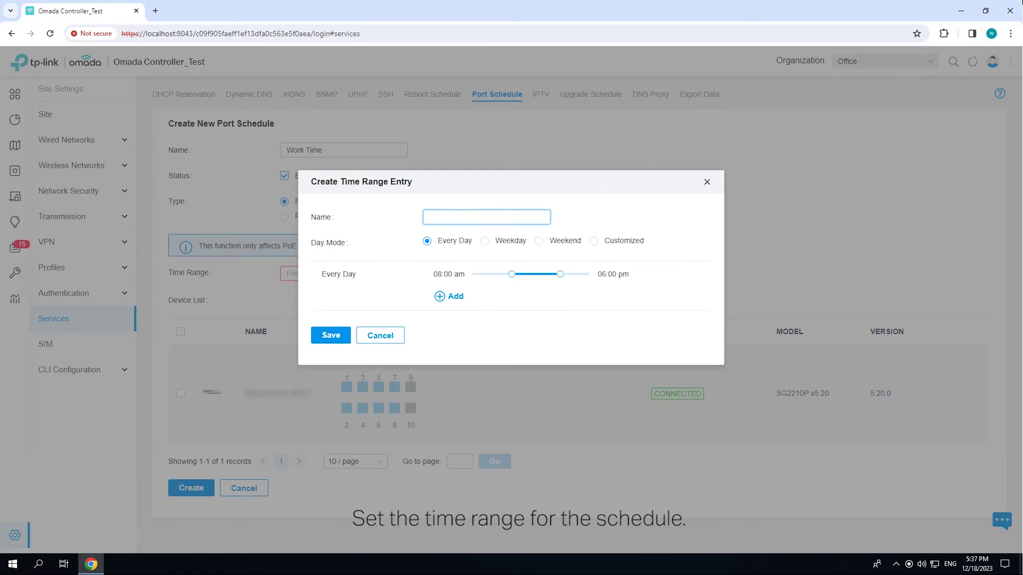
text(PoE On)
click(485, 240)
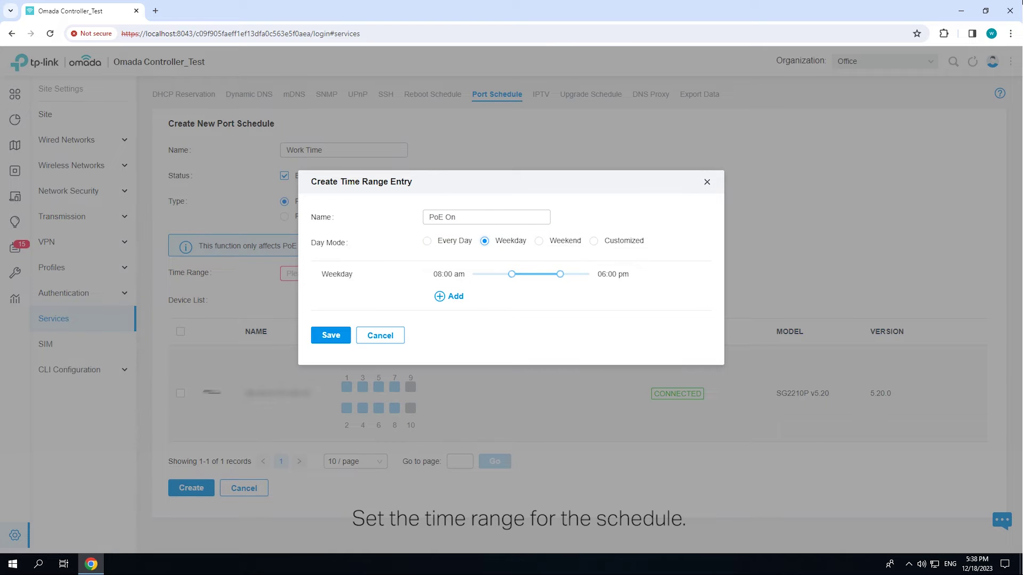
mouse_move(560, 274)
click(331, 335)
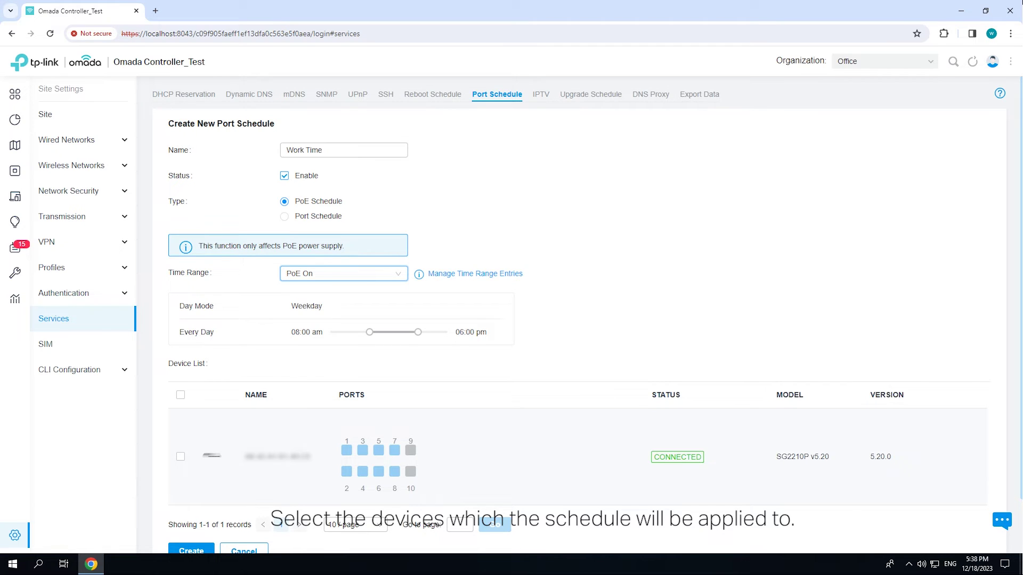
Select ports 1 to 8 of the SG2210P switch for the PoE schedule and create it
scroll(533, 405, down, 1)
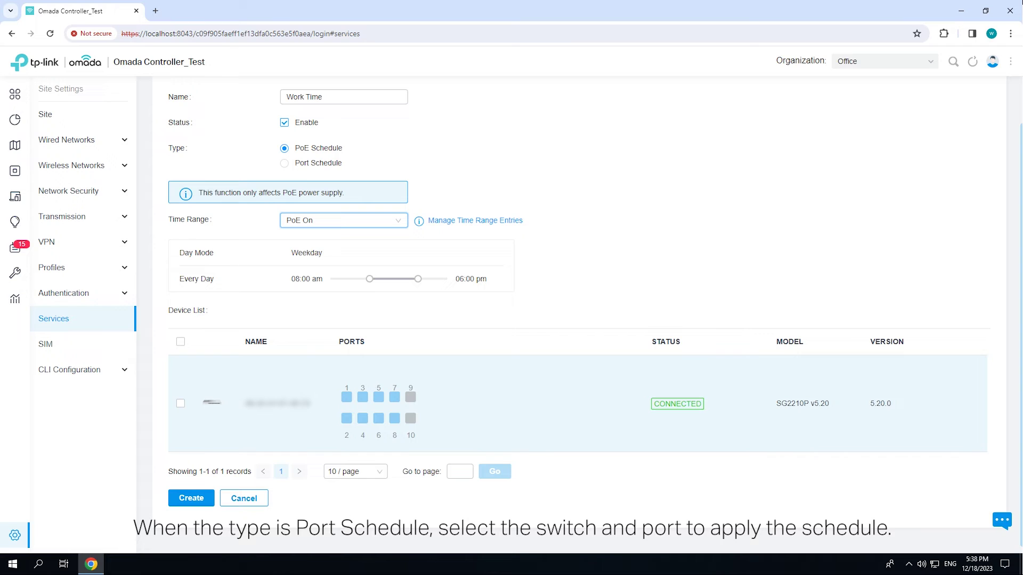
click(347, 397)
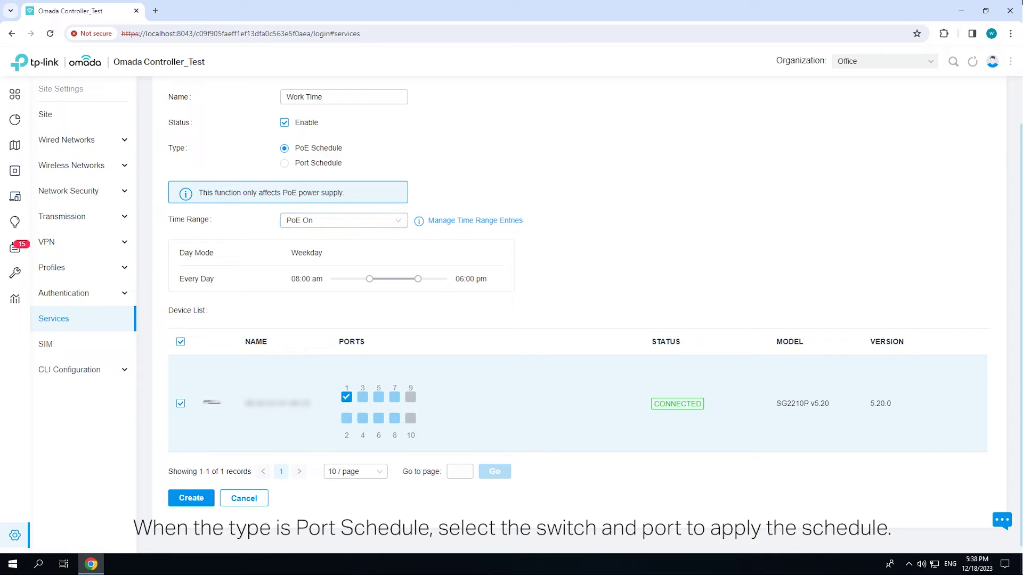
click(379, 398)
click(395, 398)
click(347, 419)
click(363, 419)
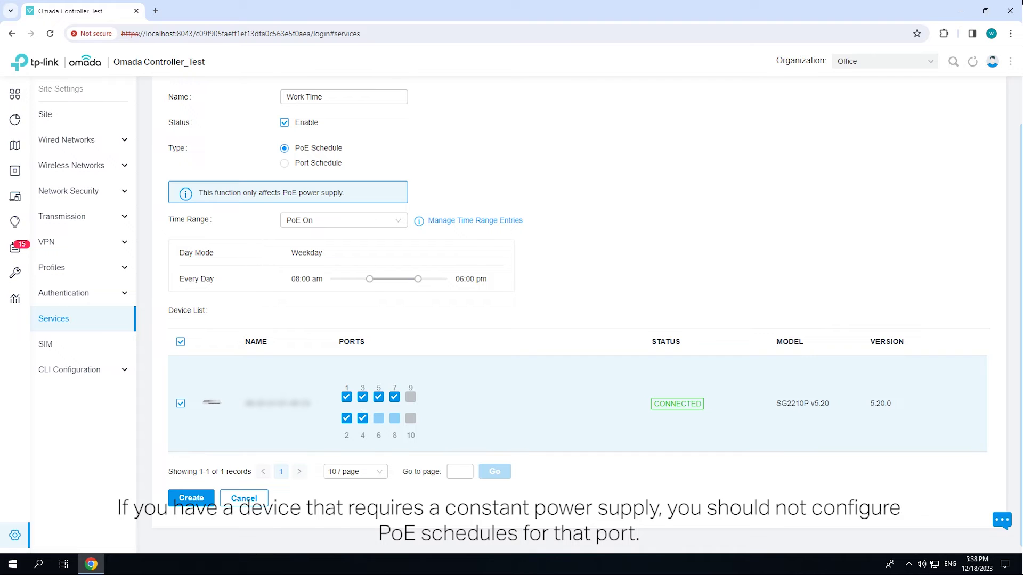
click(394, 418)
scroll(395, 418, down, 1)
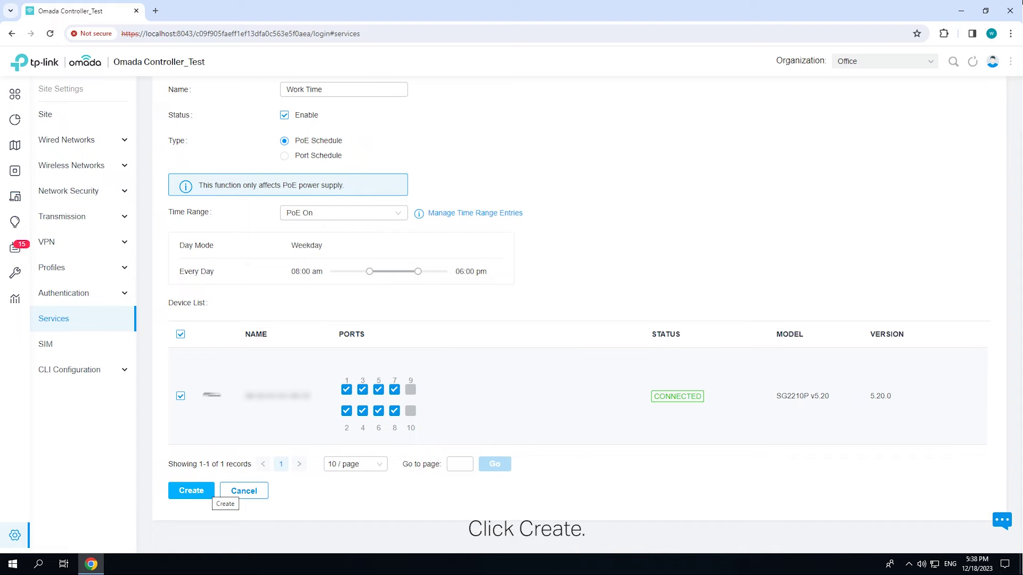
click(208, 491)
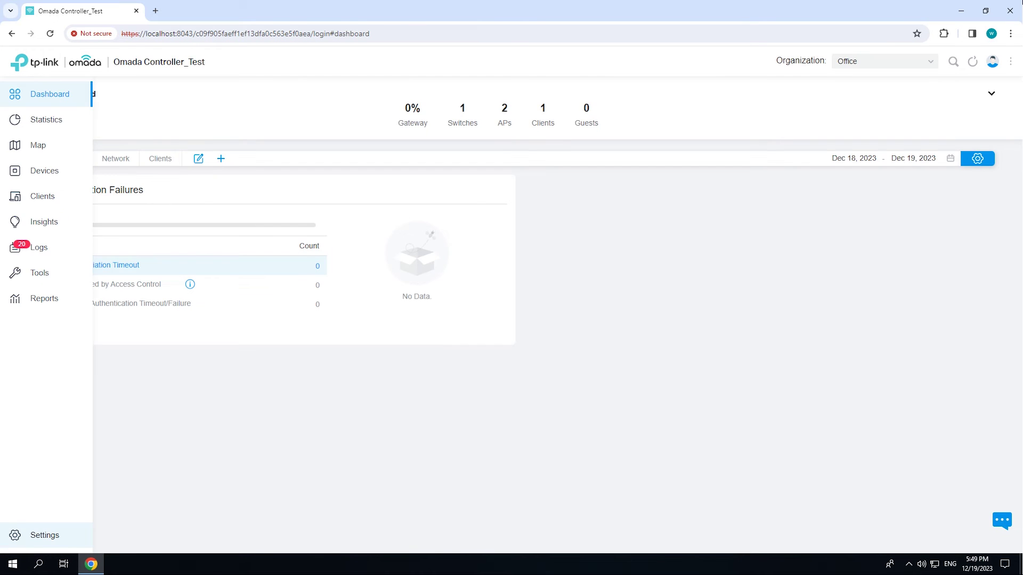
Start a new upgrade schedule in the service settings of the Office site
click(15, 536)
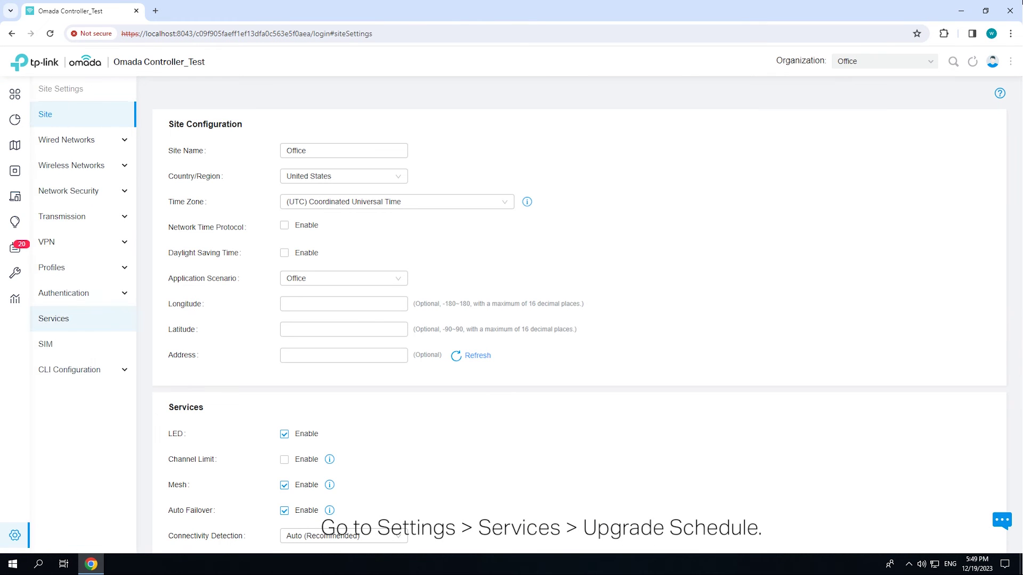
click(54, 318)
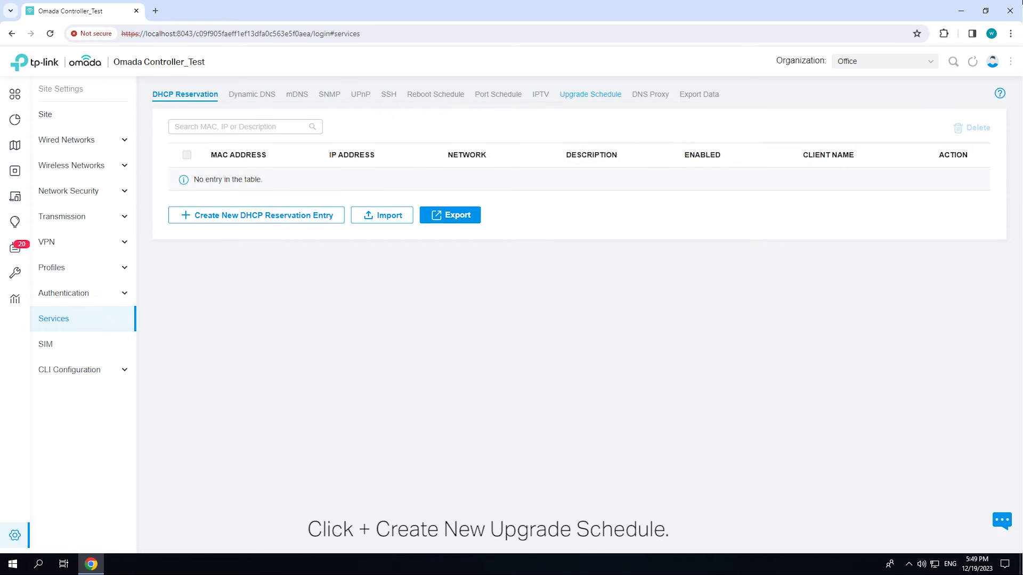
click(590, 94)
click(246, 195)
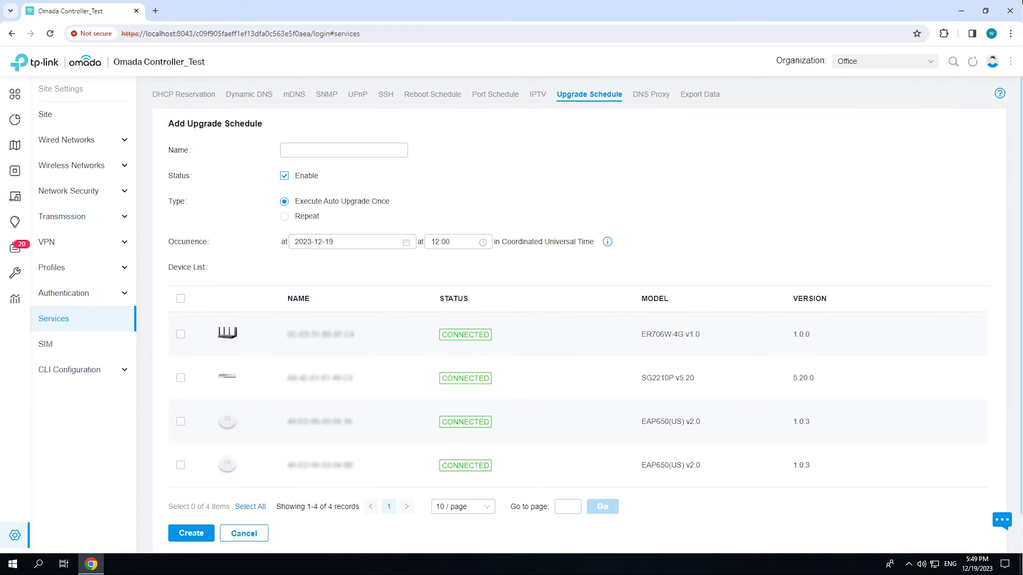
Name the new upgrade schedule Upgrade EAP
click(344, 150)
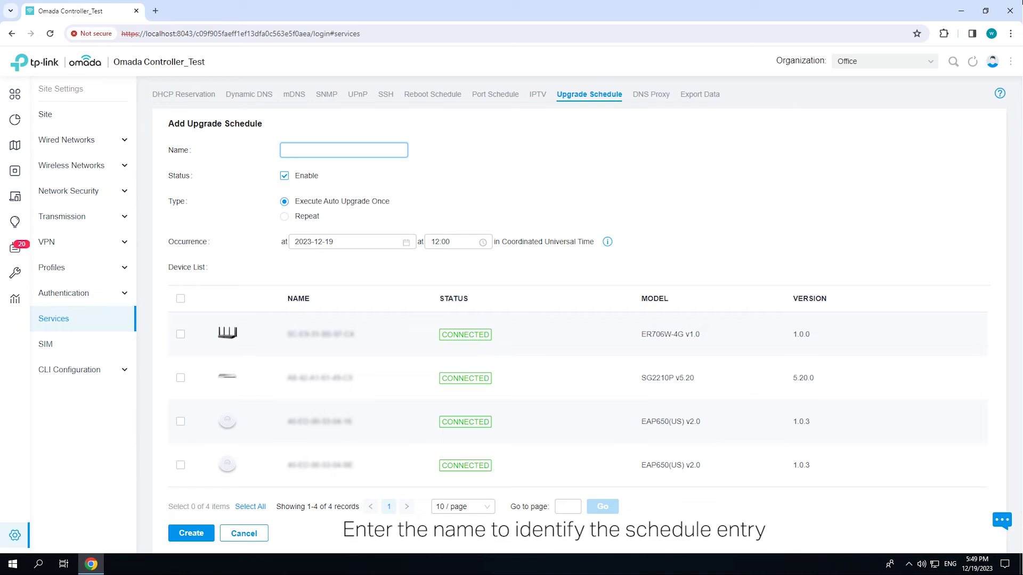
text(office)
key(BackSpace)
key(BackSpace)
key(BackSpace)
key(BackSpace)
key(BackSpace)
key(BackSpace)
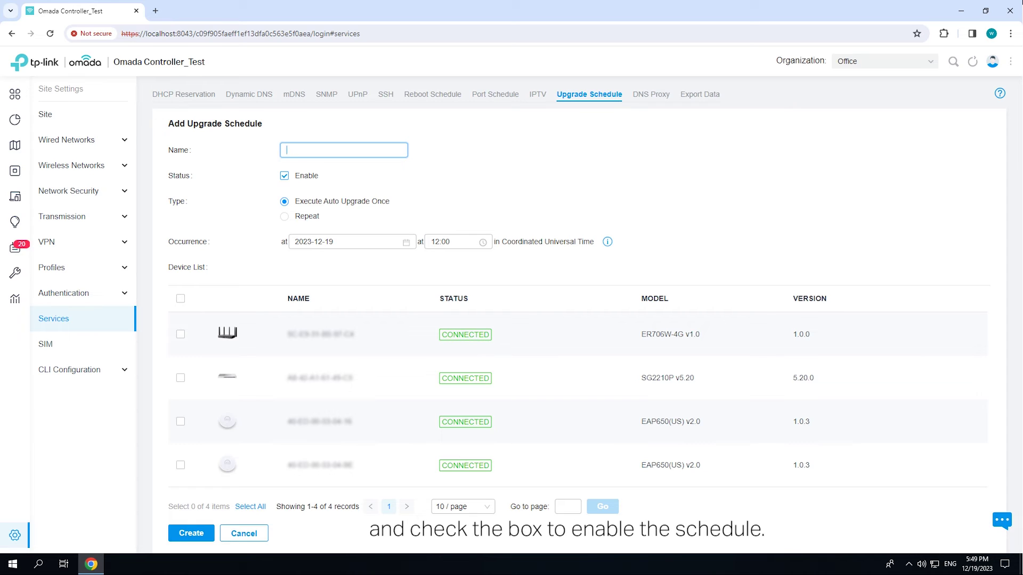
text(Upgrade EAP)
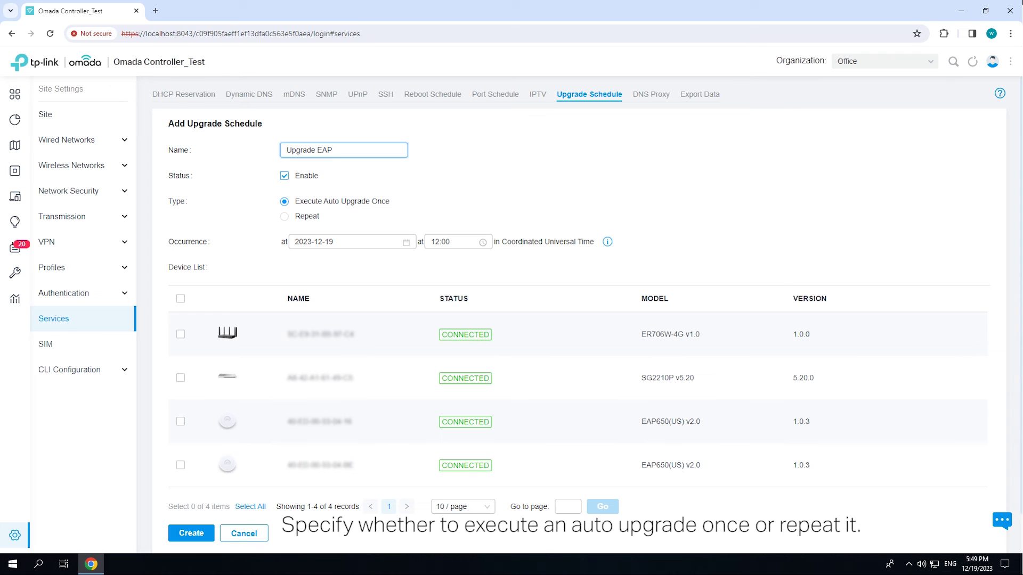
Make the auto upgrade repeat every month on day 1 at 00:00
click(284, 216)
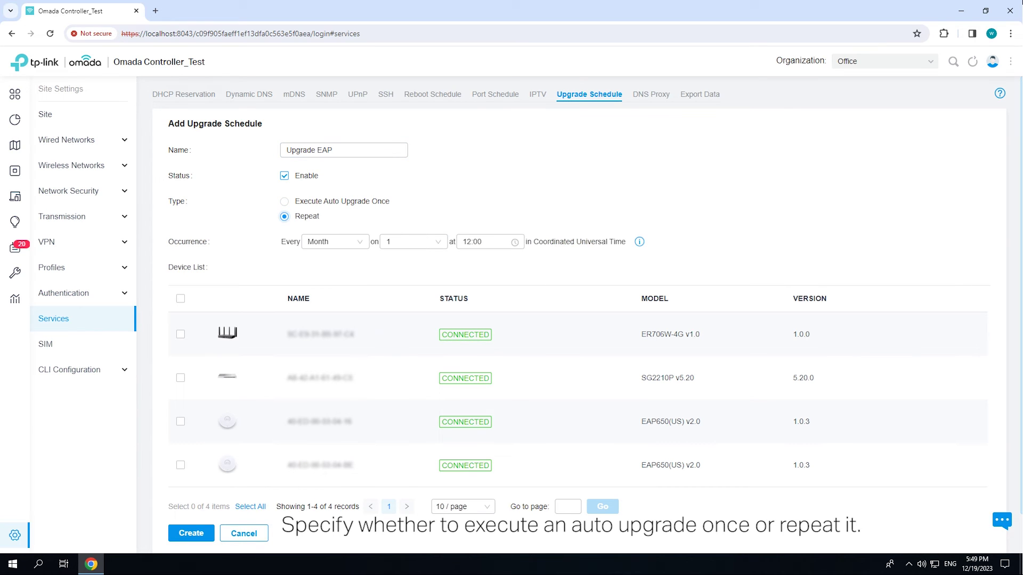
click(515, 242)
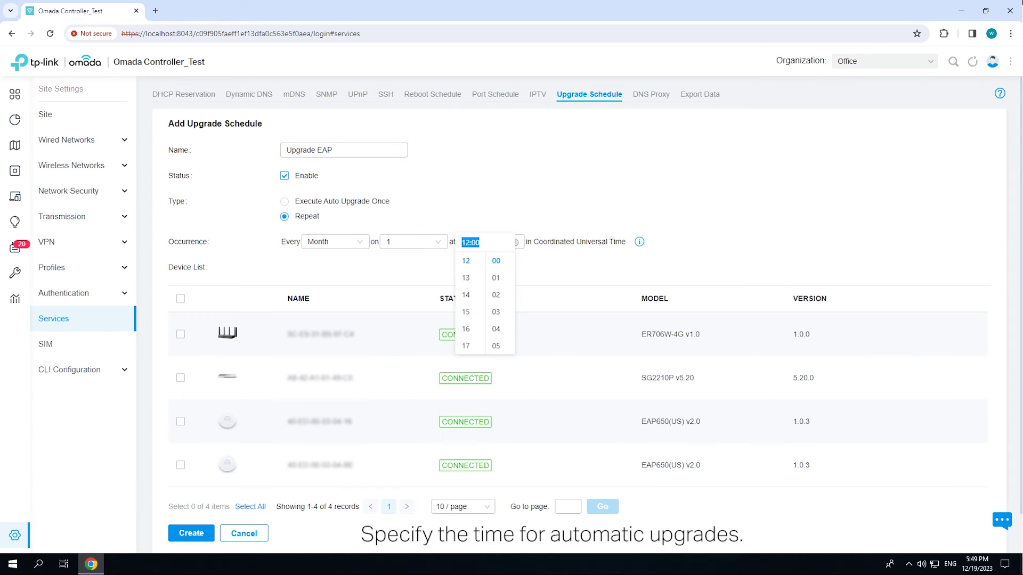
scroll(468, 278, up, 4)
click(467, 261)
click(578, 268)
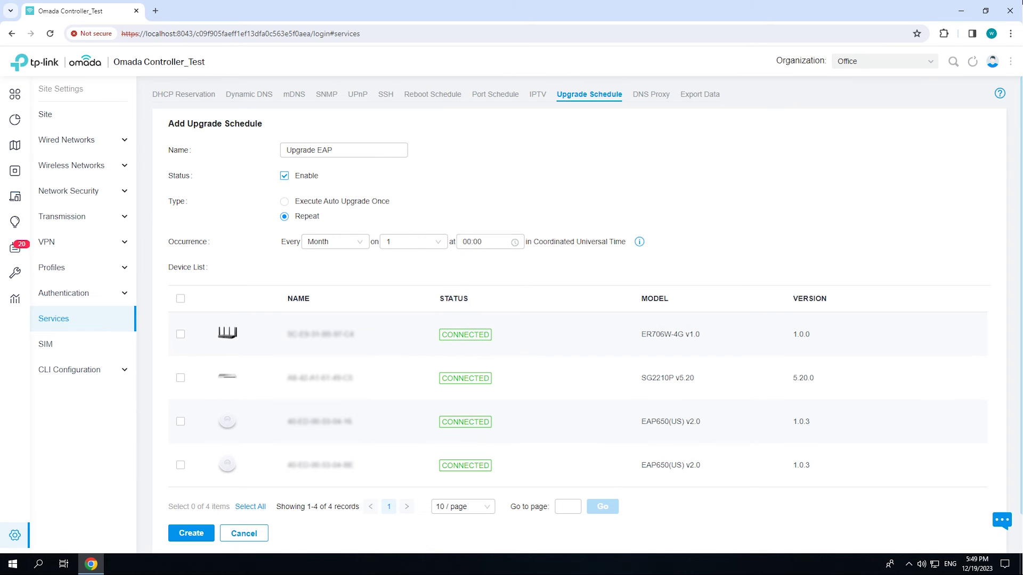
Select both EAP650(US) v2.0 access points for the upgrade schedule and create it
click(180, 421)
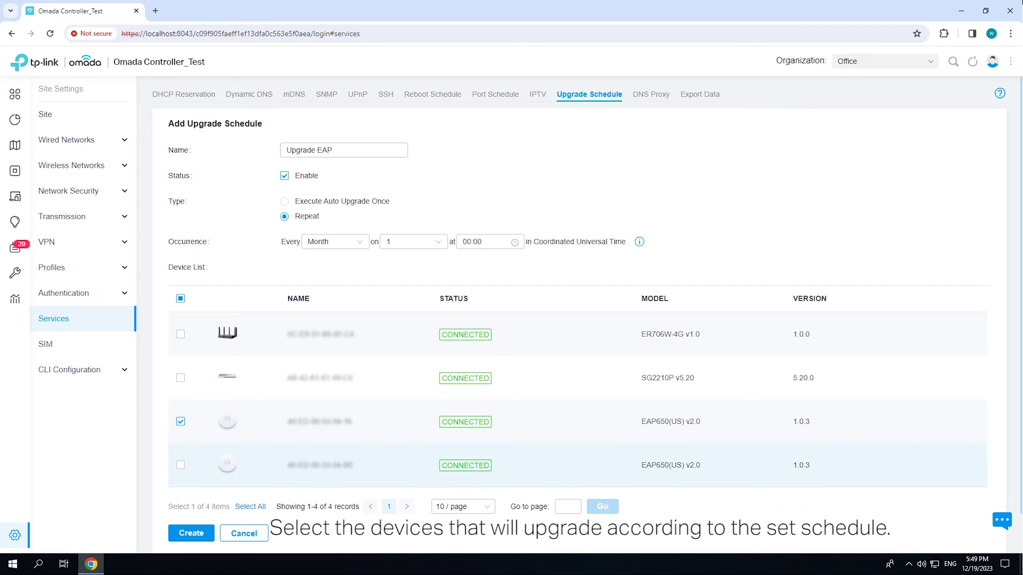
click(181, 466)
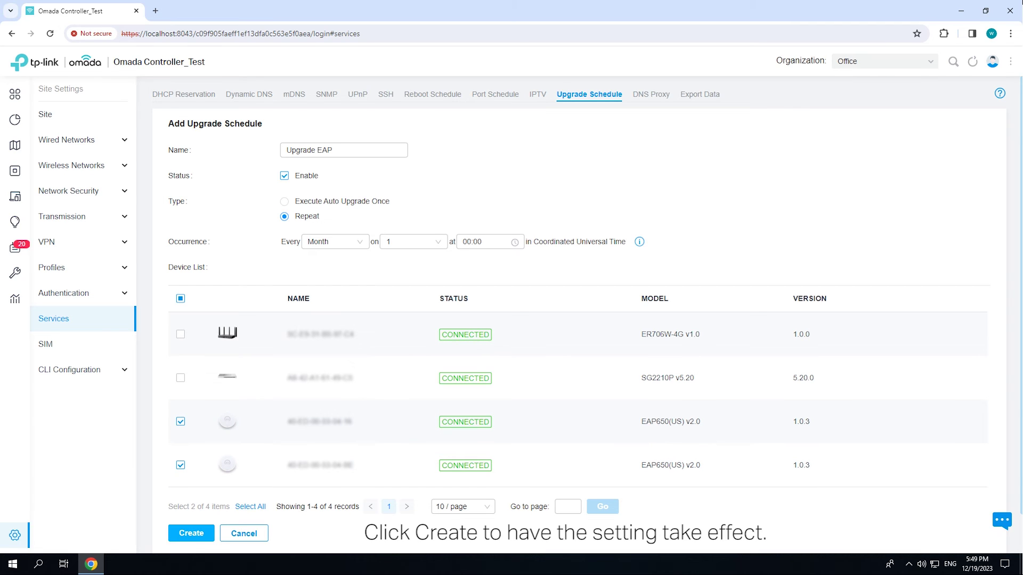
click(191, 533)
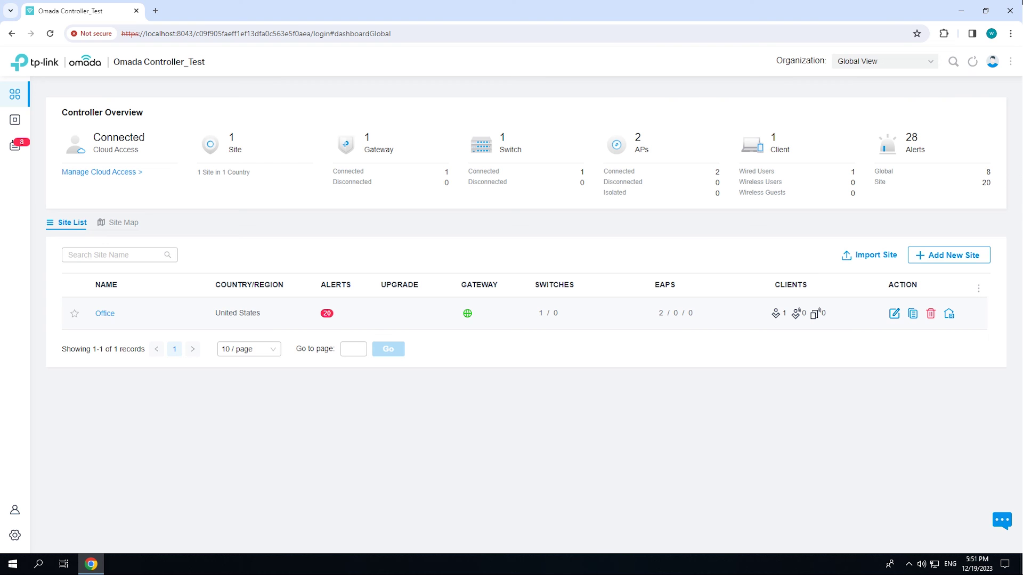
Switch from the global view to the Office site and start a new reboot schedule in its service settings
click(884, 62)
click(874, 105)
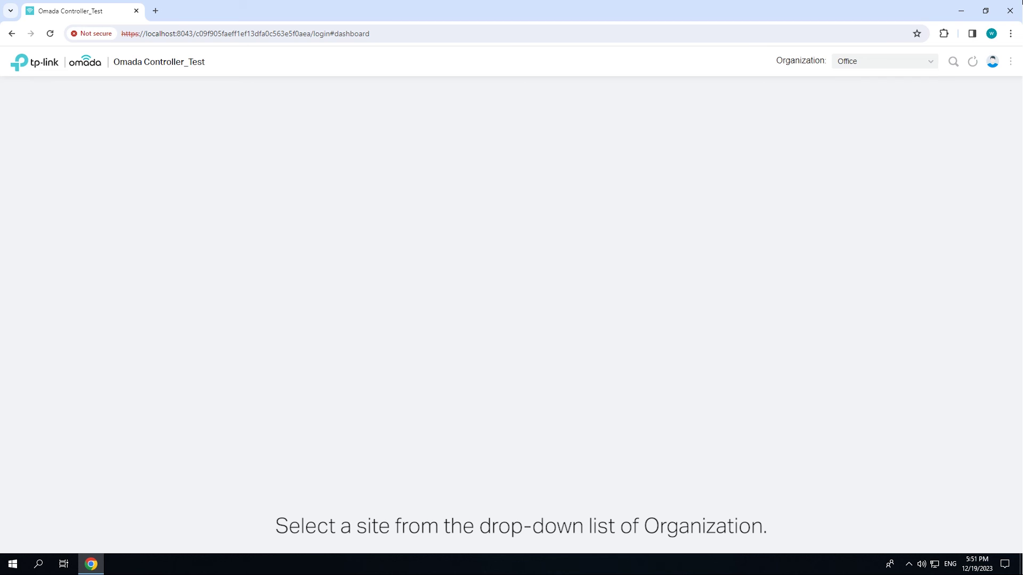
click(32, 535)
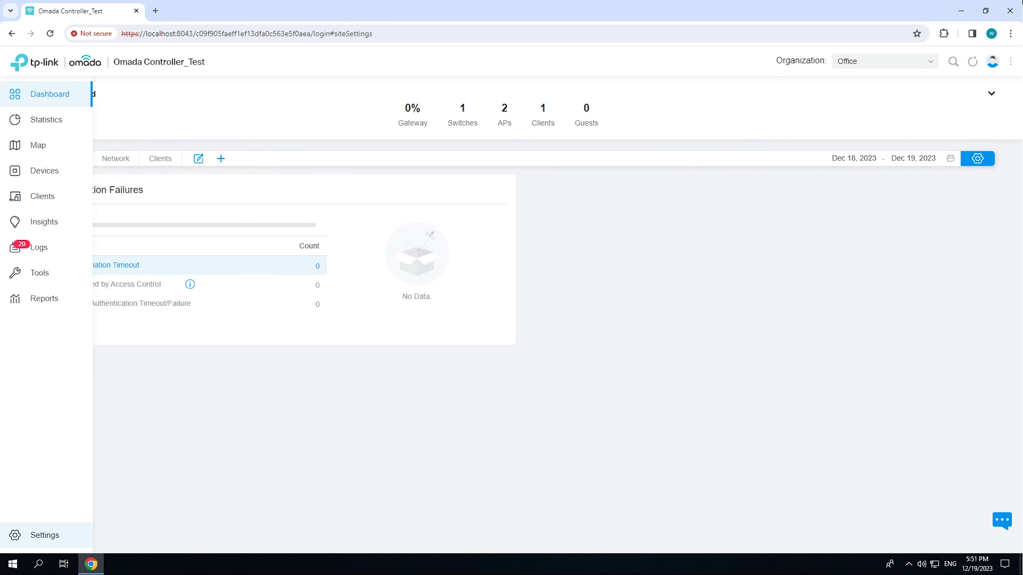
click(59, 318)
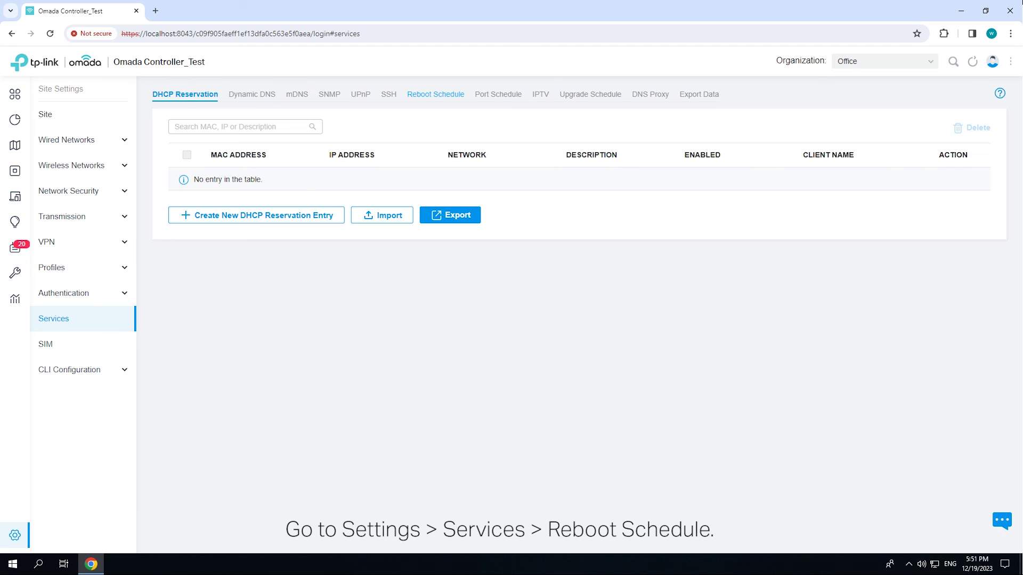
click(435, 93)
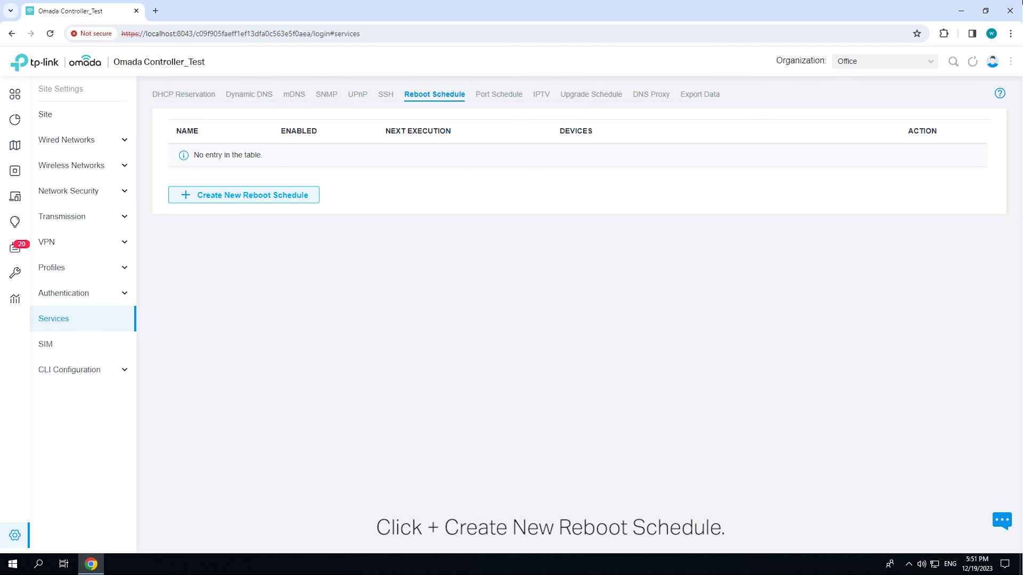
click(243, 194)
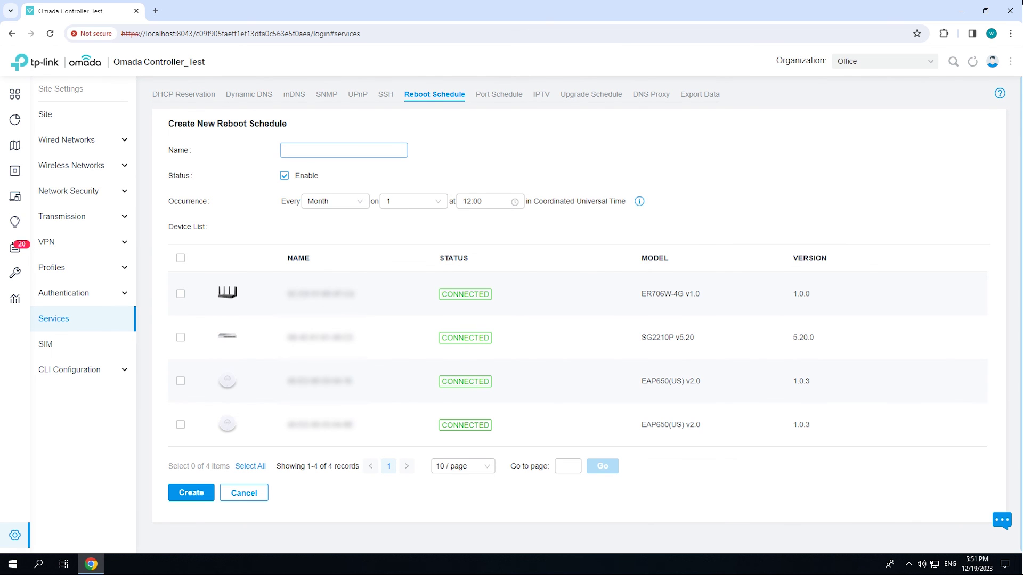
Name the new reboot schedule Reboot EAP
click(344, 151)
text(Rebo)
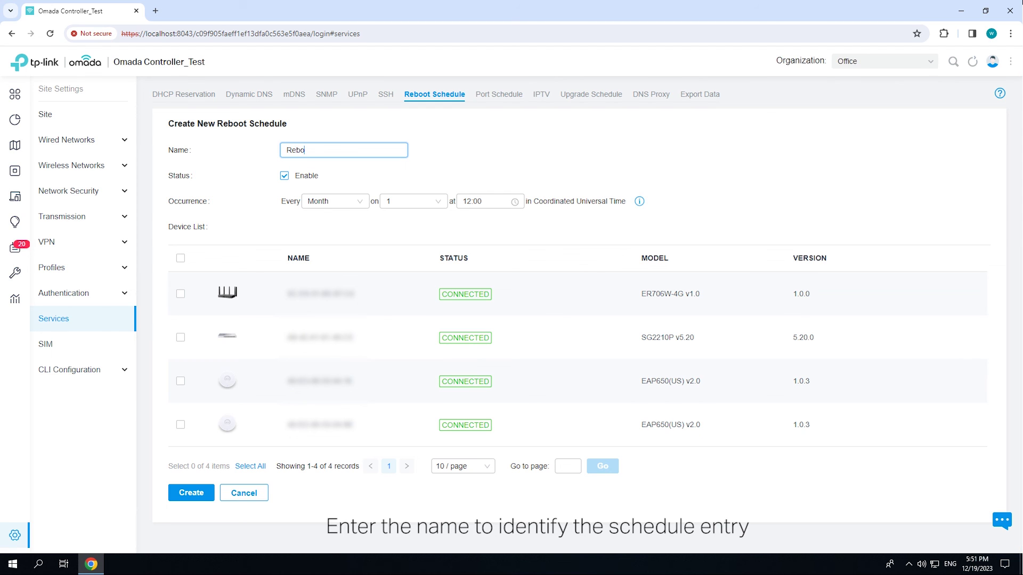
text(ot EAP)
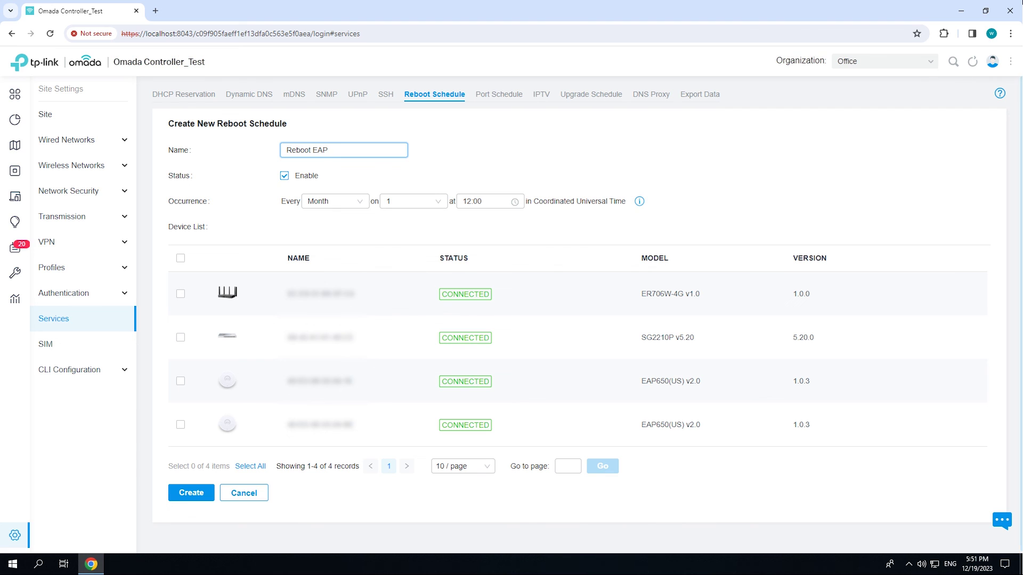
Set the time of the monthly reboot to 00:00
click(484, 201)
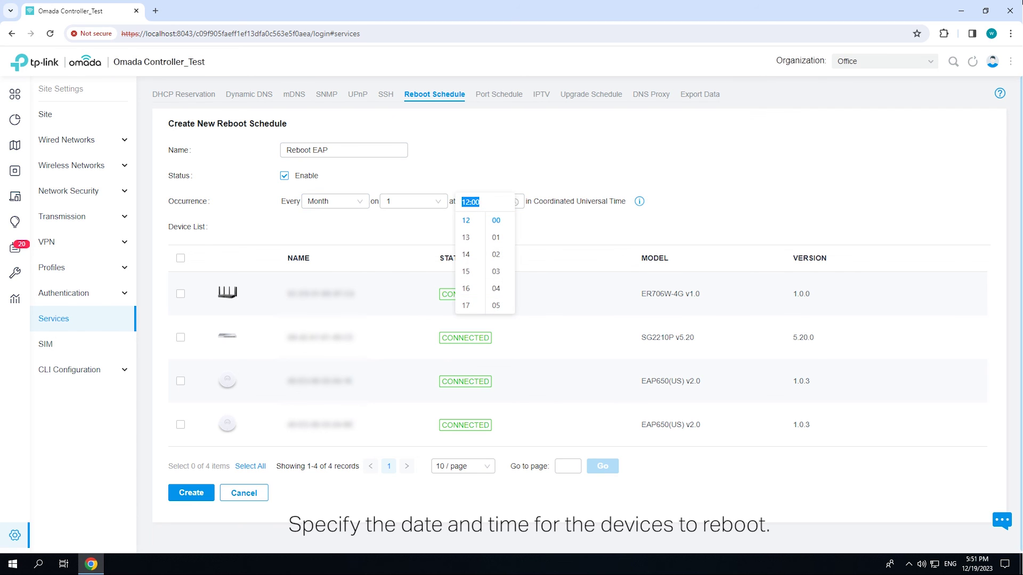
scroll(469, 227, up, 4)
click(466, 221)
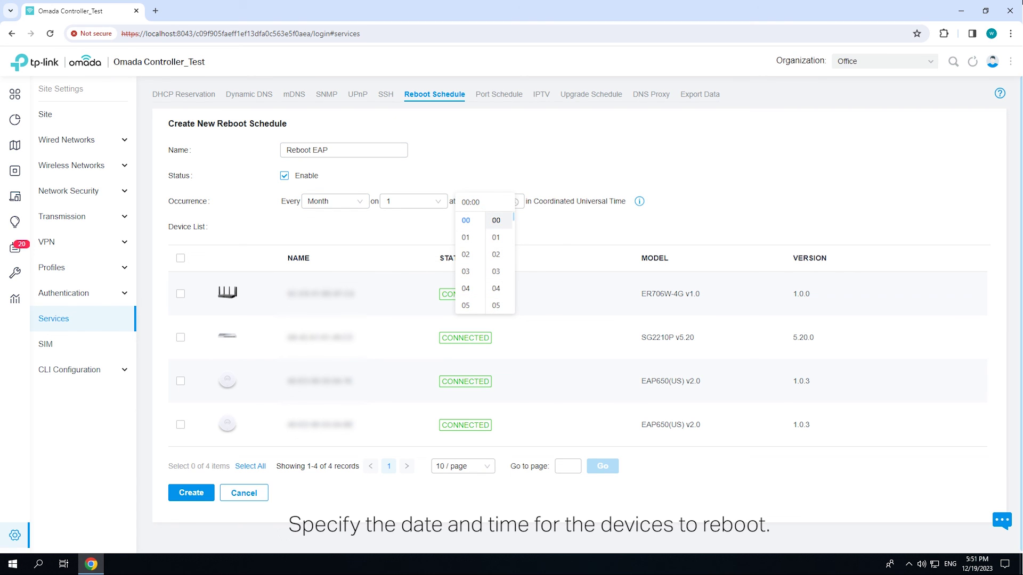
key(Escape)
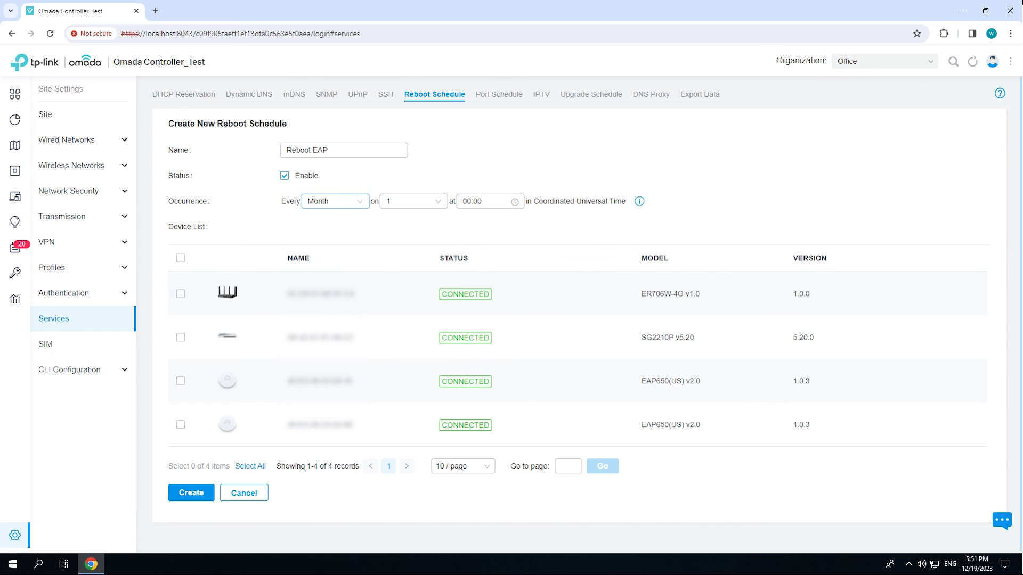
Select both EAP650(US) v2.0 access points for the reboot schedule and create it
click(181, 382)
click(181, 424)
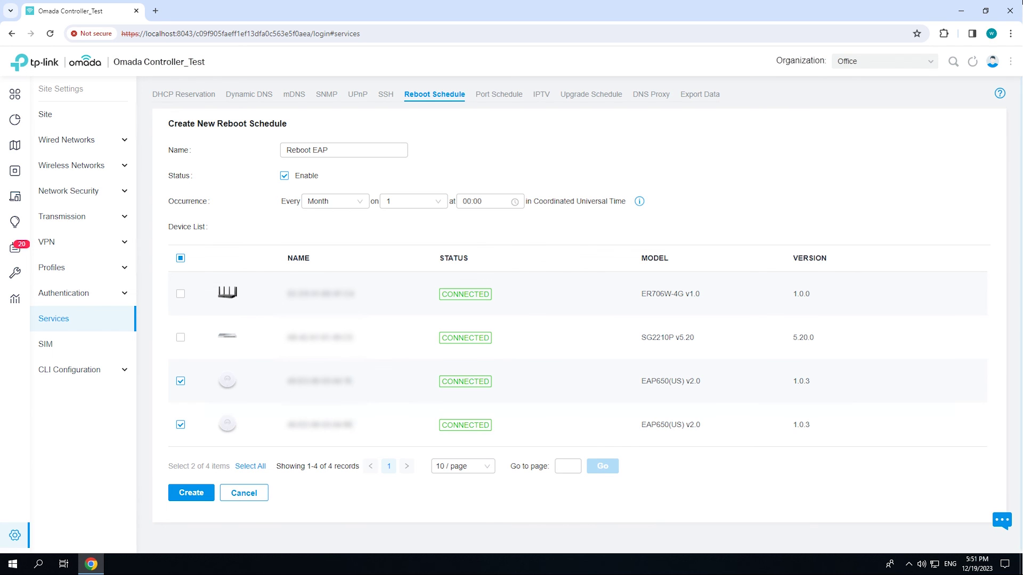
click(208, 496)
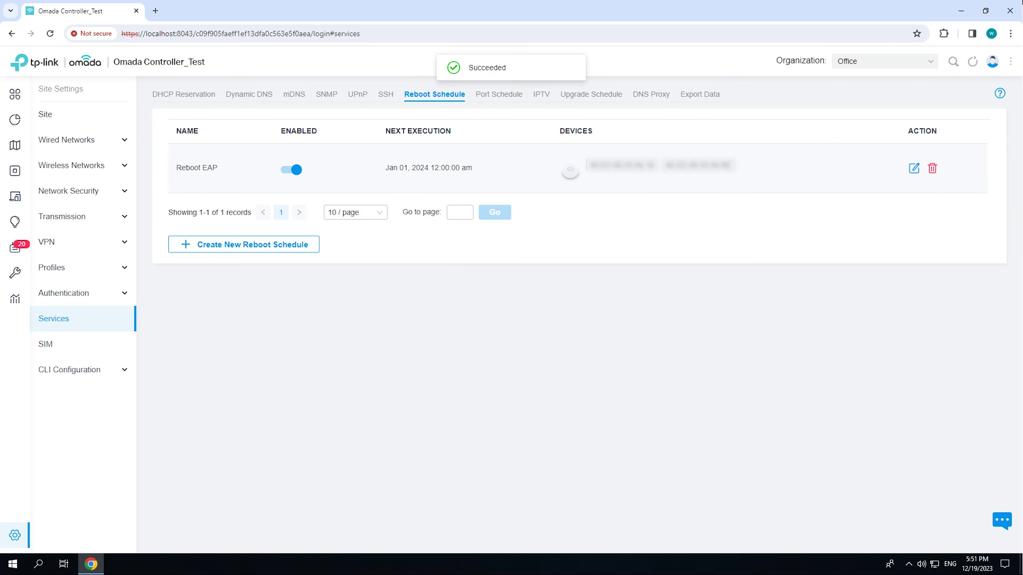